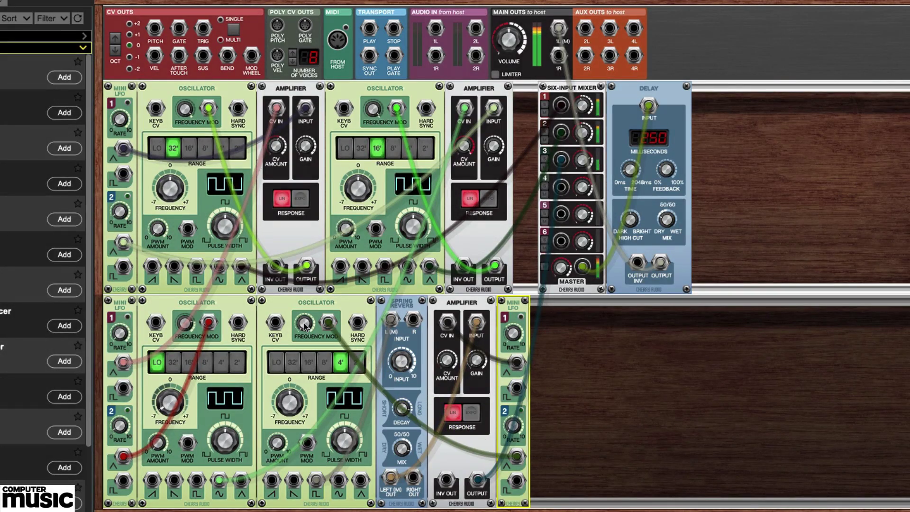
Raise the lower-right oscillator's Frequency Mod CV Amount knob to about 75%
drag(305, 324, 303, 280)
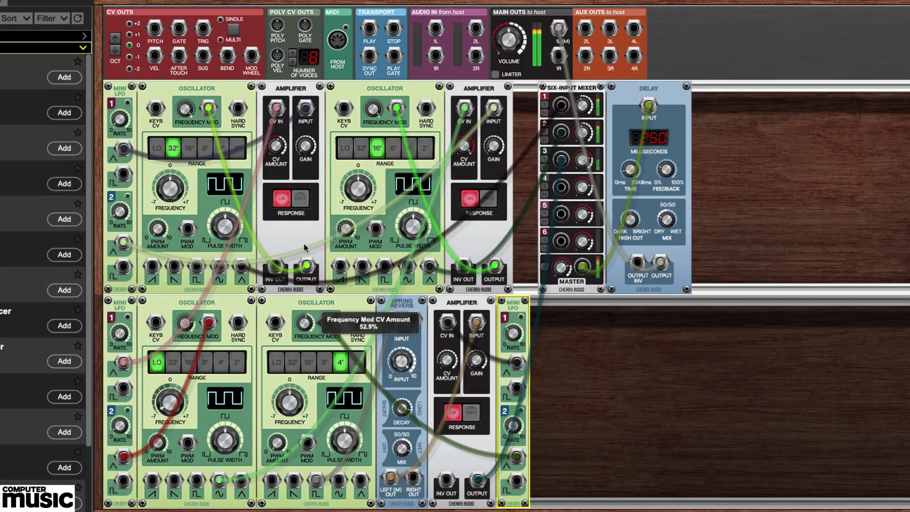
drag(307, 230, 307, 223)
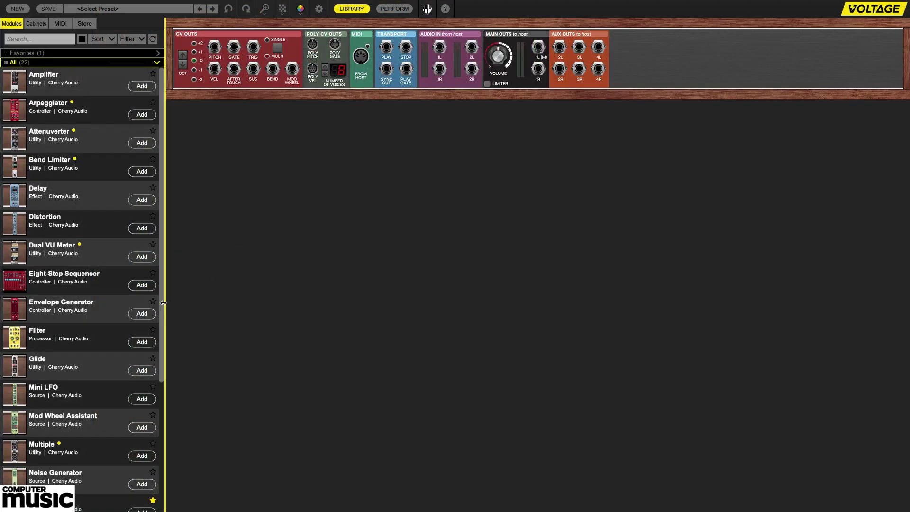
drag(162, 306, 172, 470)
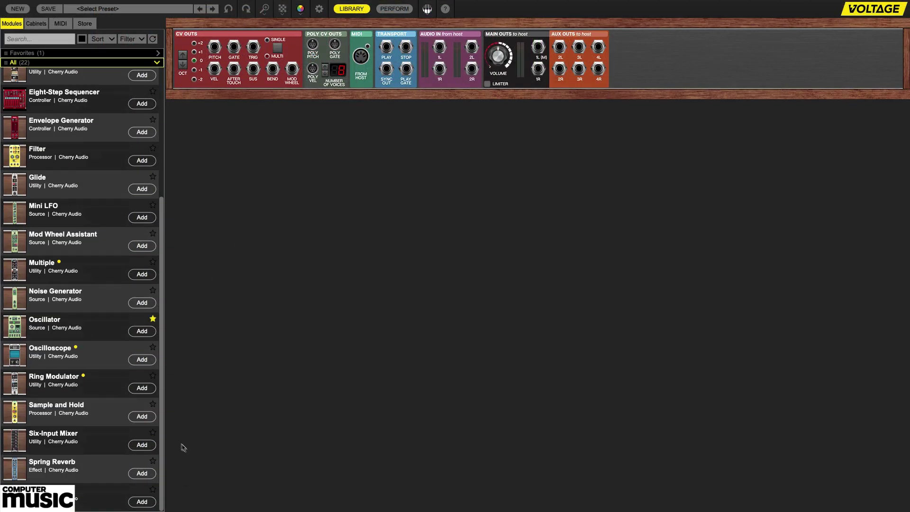
Add a Six-Input Mixer, slide it right along the rack, and add two Oscillators
click(141, 444)
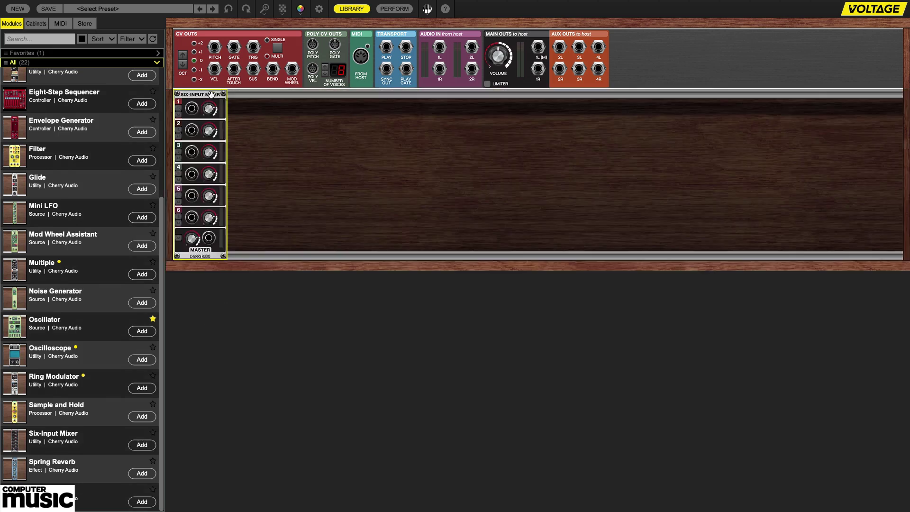
drag(210, 94, 560, 90)
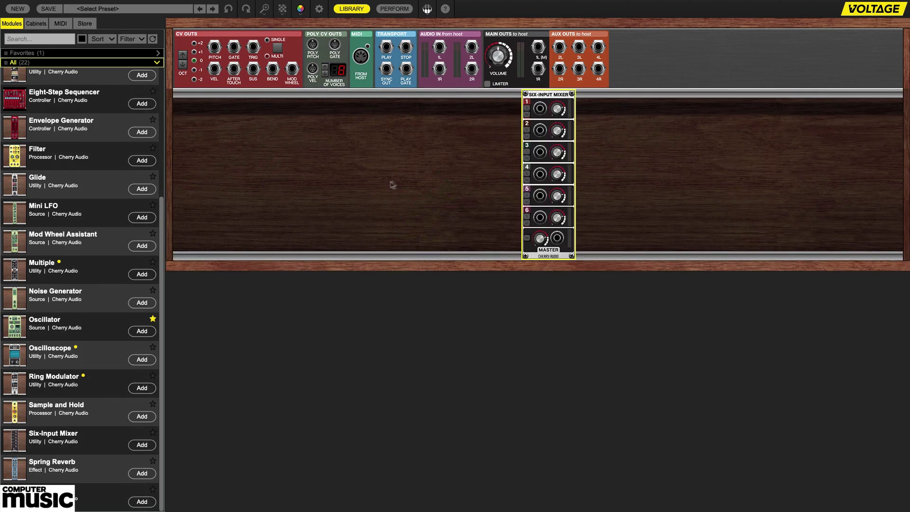
click(143, 332)
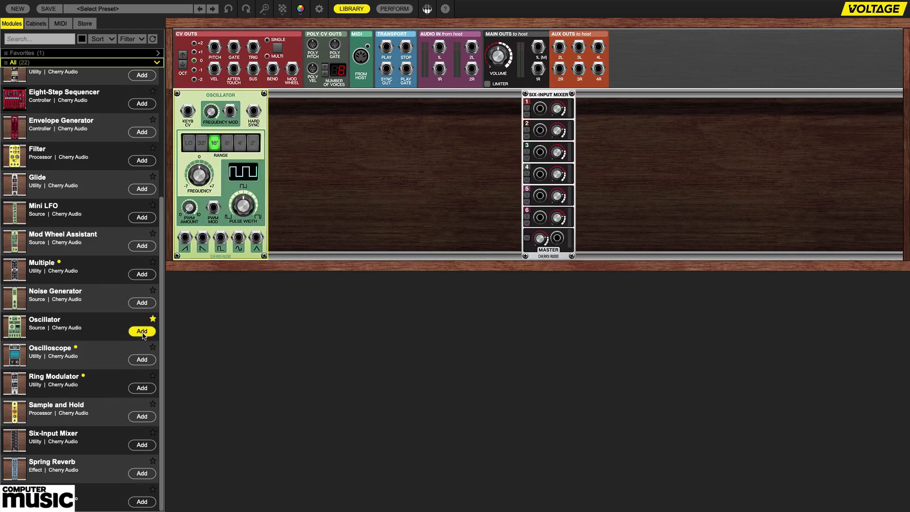
click(142, 332)
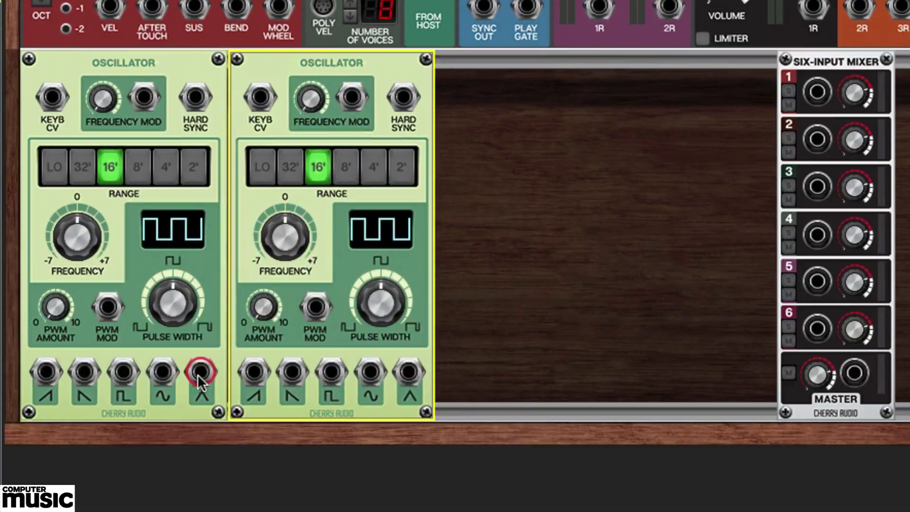
Cable both oscillators' triangle outputs into Six-Input Mixer inputs 1 and 2
mouse_move(199, 372)
mouse_down()
mouse_move(793, 153)
mouse_move(816, 93)
mouse_up()
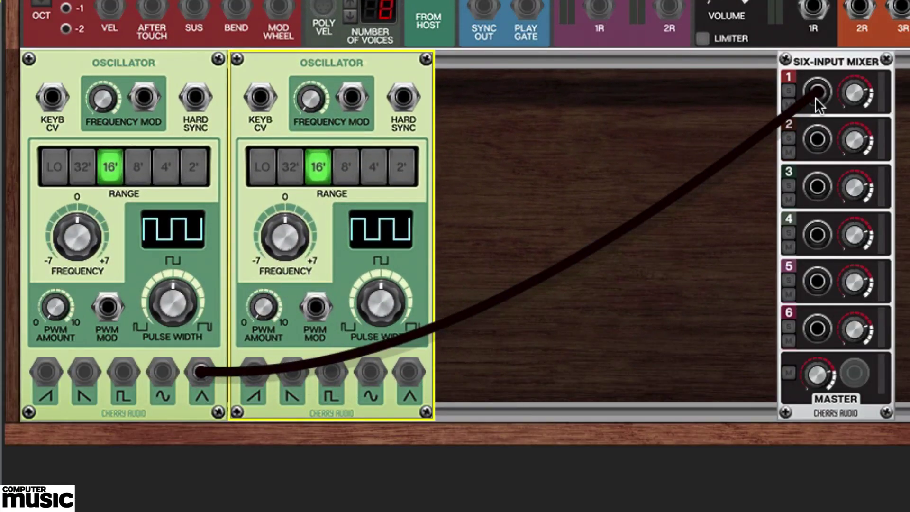
drag(409, 376, 818, 142)
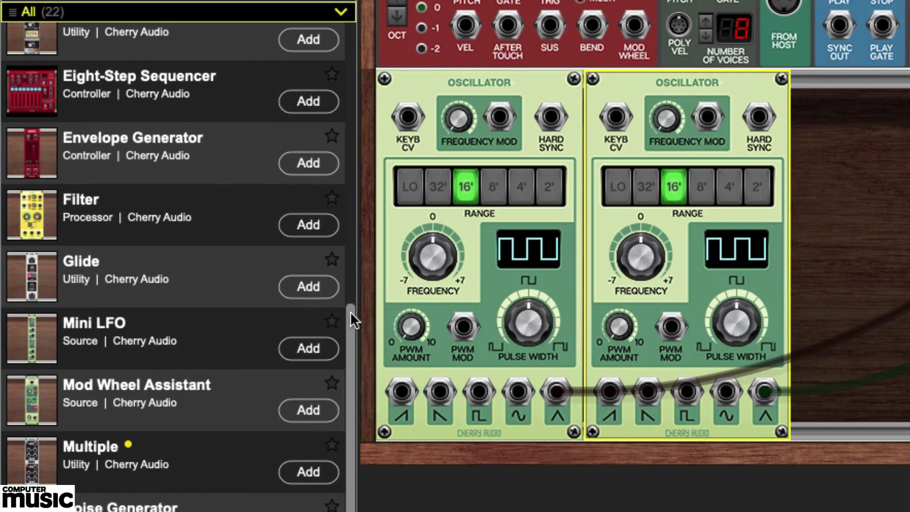
drag(351, 312, 406, 110)
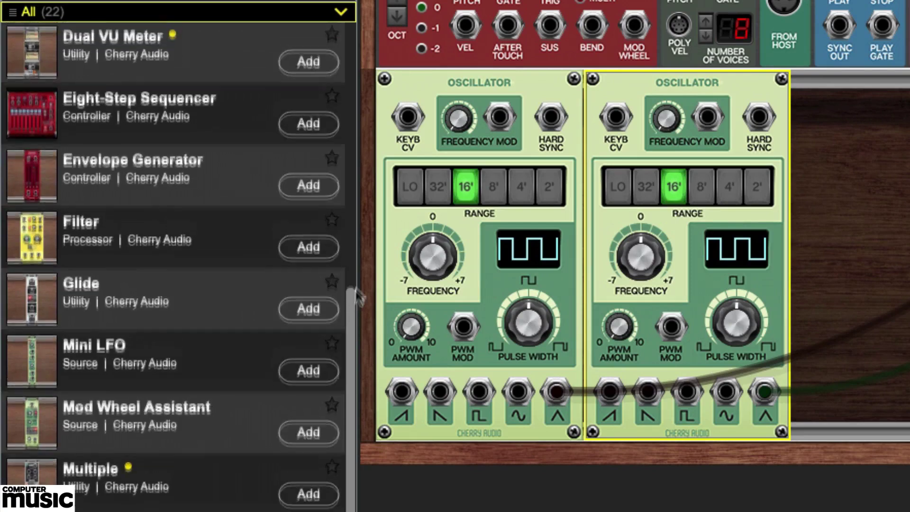
scroll(178, 213, up, 3)
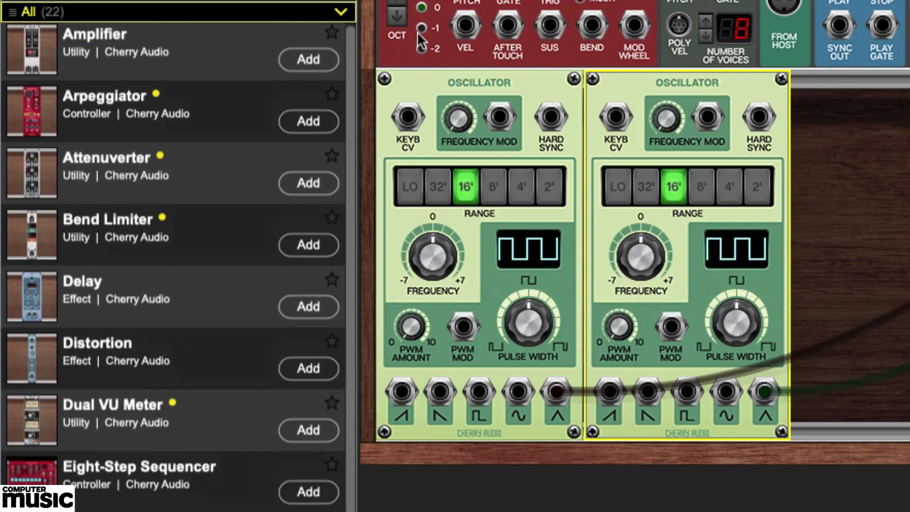
Insert a Delay between mixer MASTER and MAIN OUTS 1L, and lower mixer channel 1
click(310, 312)
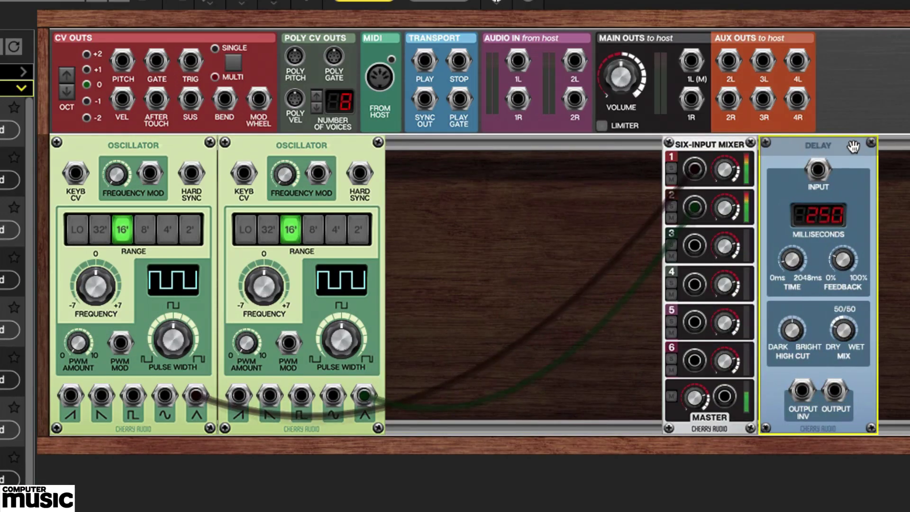
mouse_move(724, 397)
mouse_down()
mouse_move(812, 266)
mouse_move(819, 171)
mouse_up()
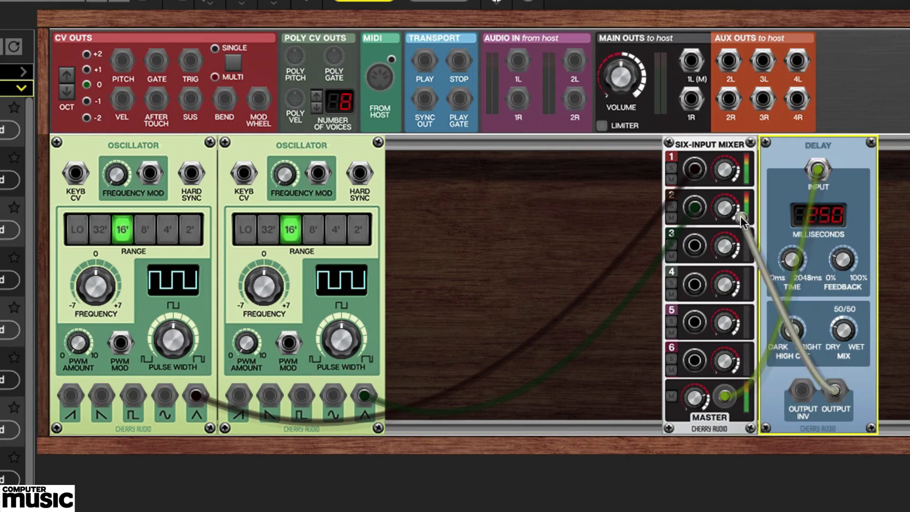
drag(838, 395, 690, 60)
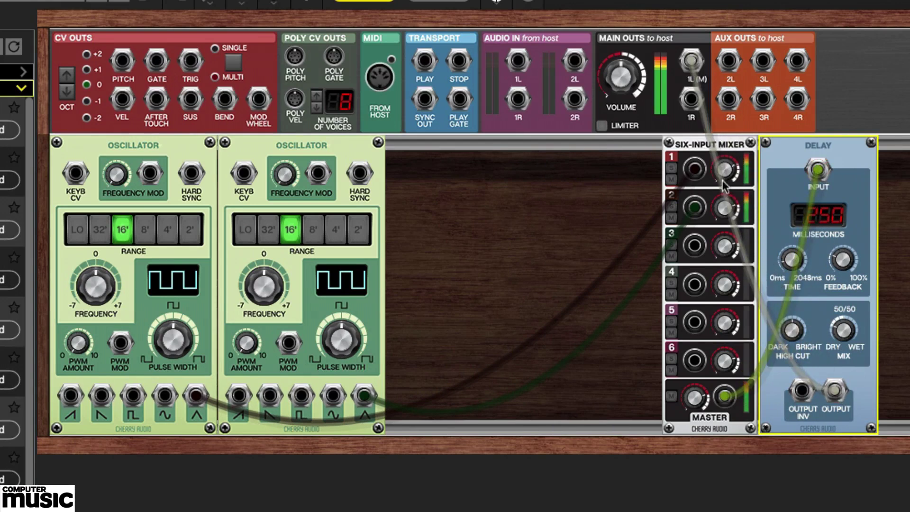
mouse_move(725, 171)
mouse_down()
mouse_move(726, 238)
mouse_move(713, 276)
mouse_up()
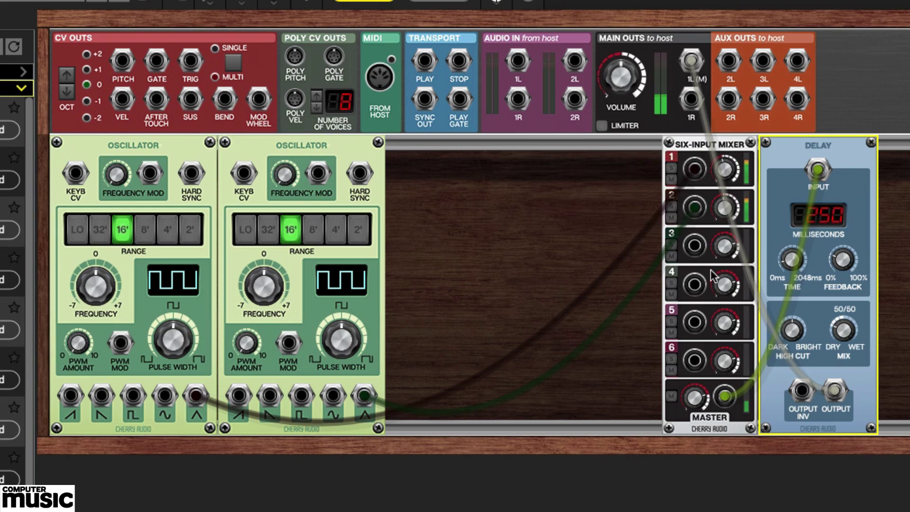
mouse_move(724, 284)
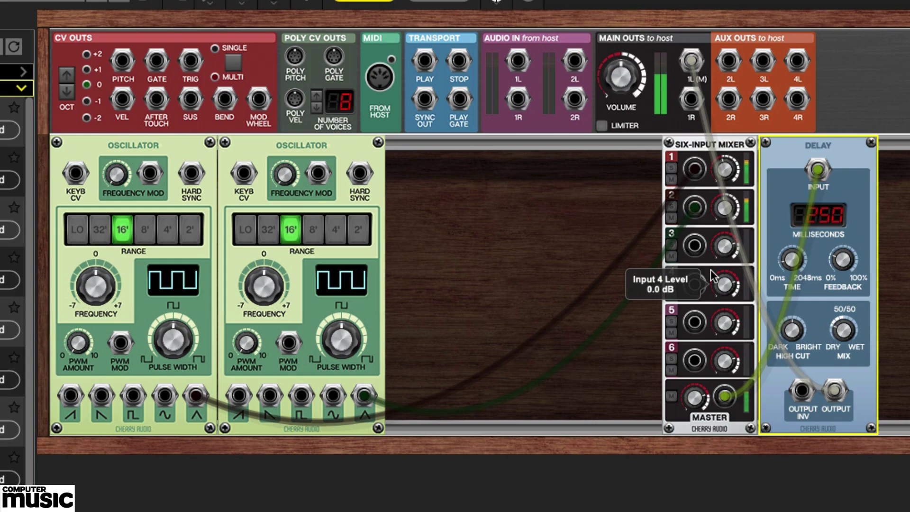
Switch Oscillator 1 to 32' and place a Mini LFO at the rack's left end
click(100, 238)
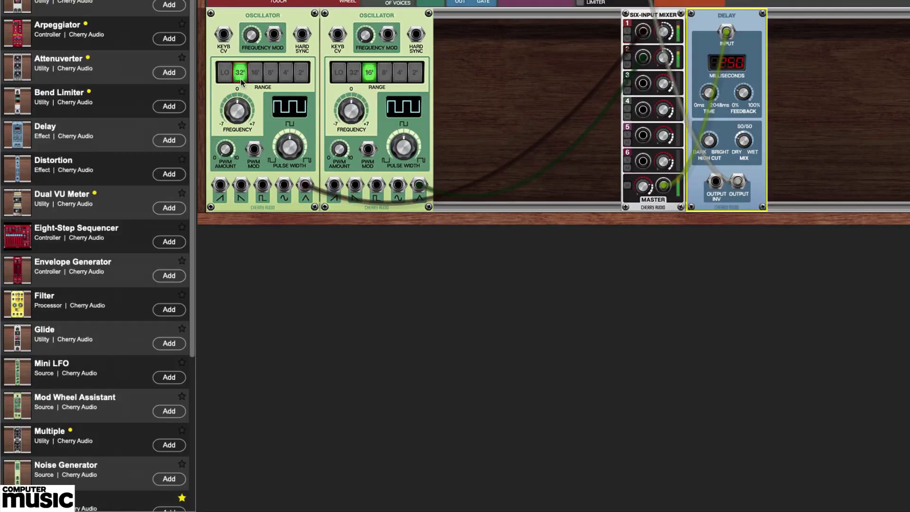
click(169, 377)
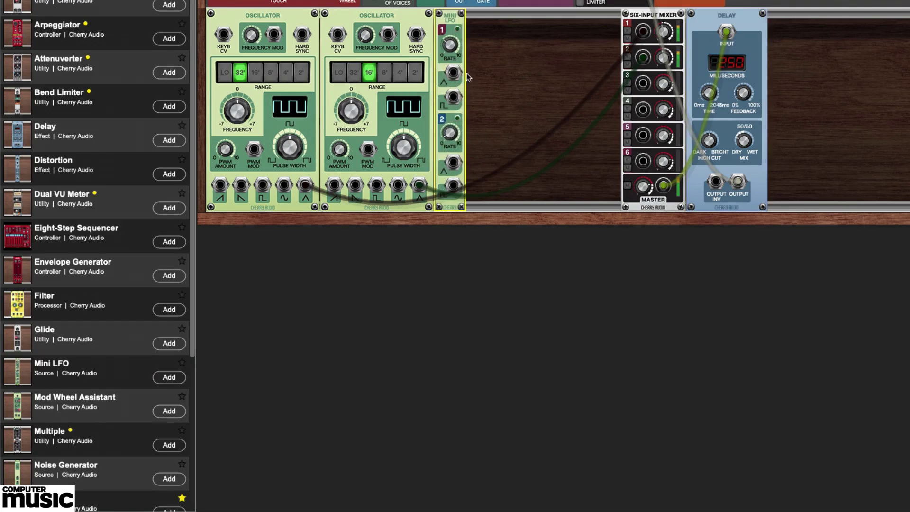
drag(423, 18, 217, 18)
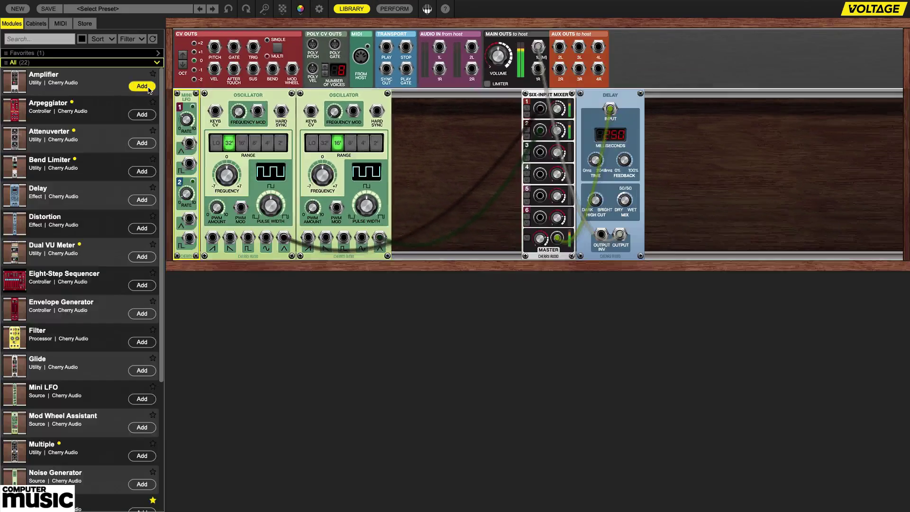
Add two Amplifiers and move one into the slot between the oscillators
click(142, 86)
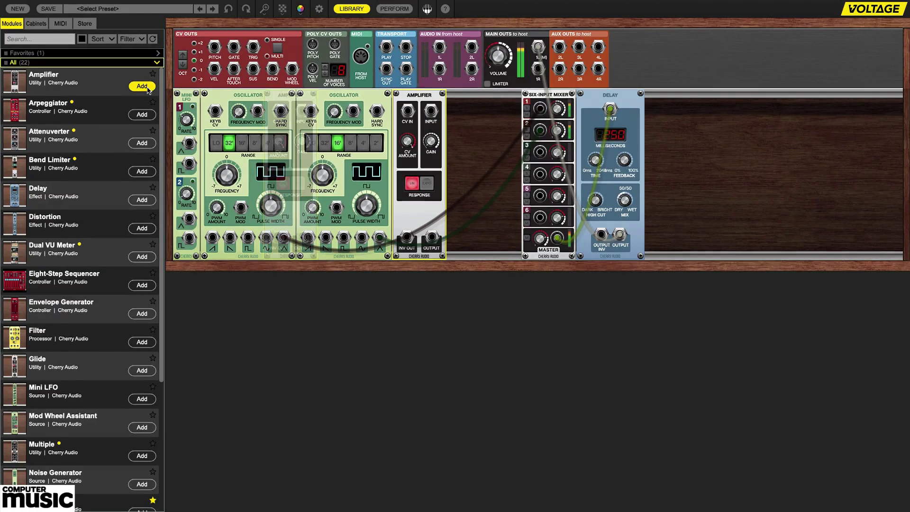
drag(419, 95, 327, 98)
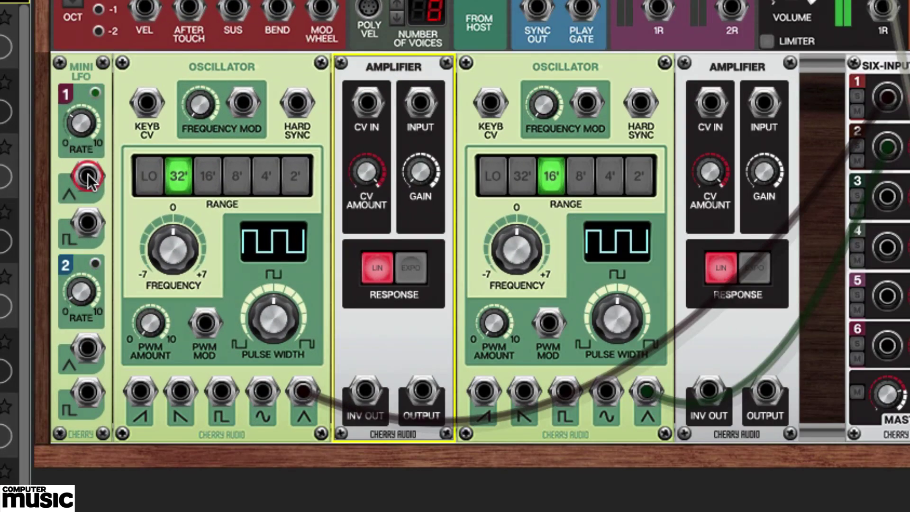
Route Mini LFO 1 through the first Amplifier into Oscillator 1's FREQUENCY MOD
drag(87, 178, 311, 149)
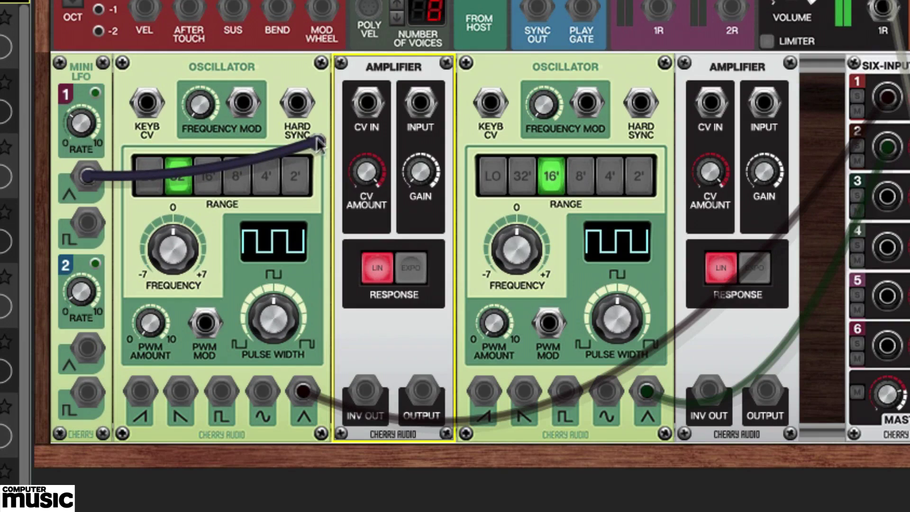
drag(307, 143, 420, 109)
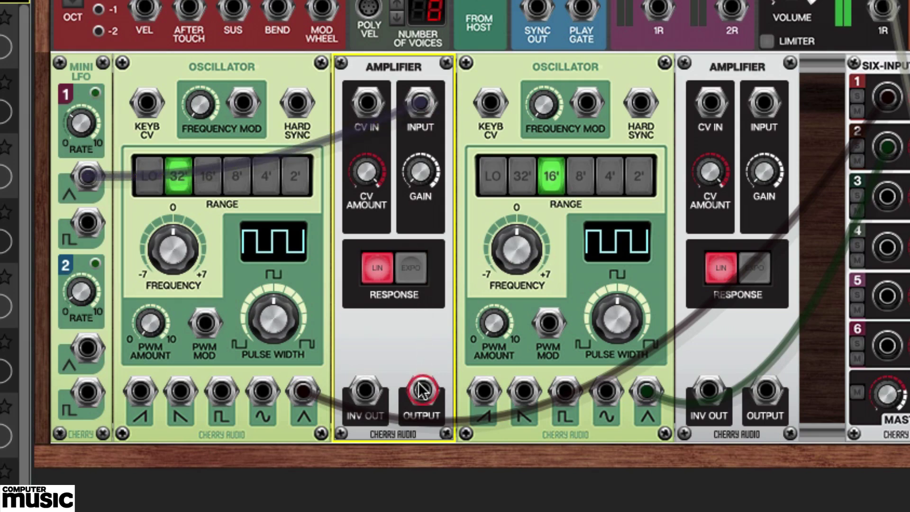
drag(421, 389, 247, 101)
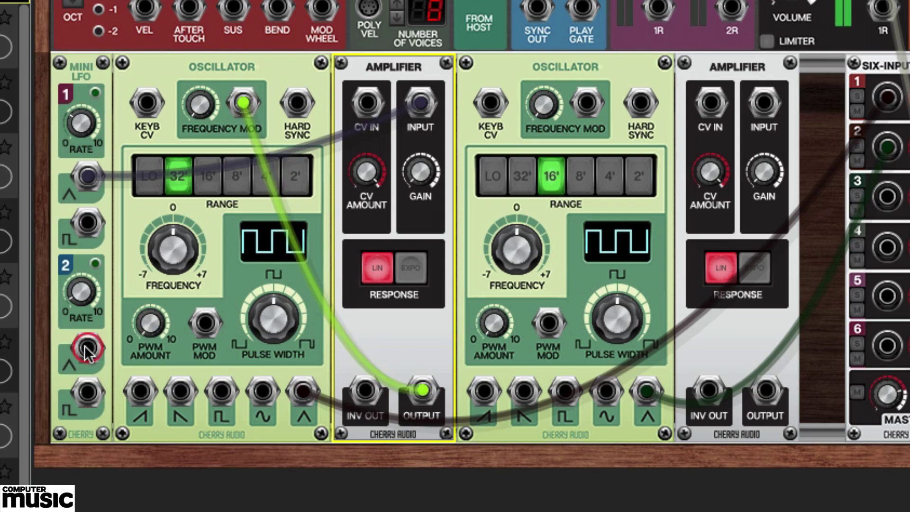
Route LFO 2 through the second Amplifier into Oscillator 2's FREQUENCY MOD
drag(86, 348, 621, 230)
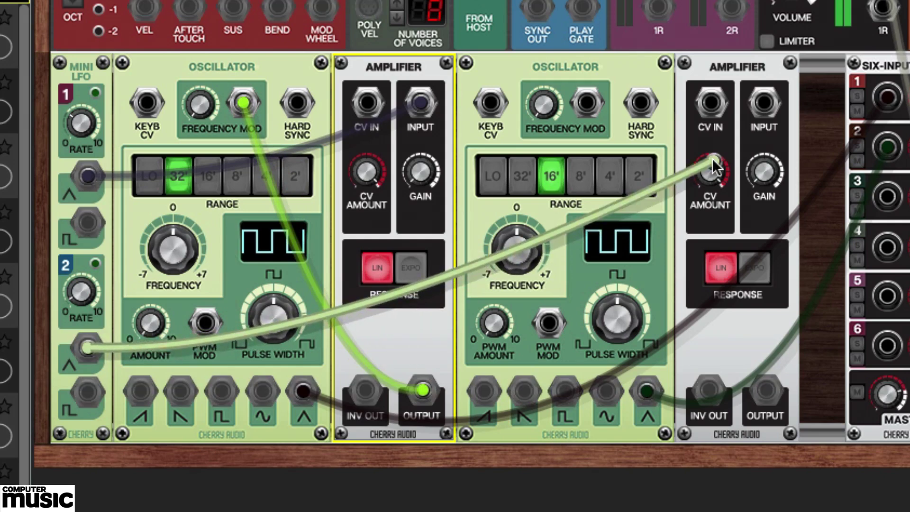
drag(621, 230, 762, 103)
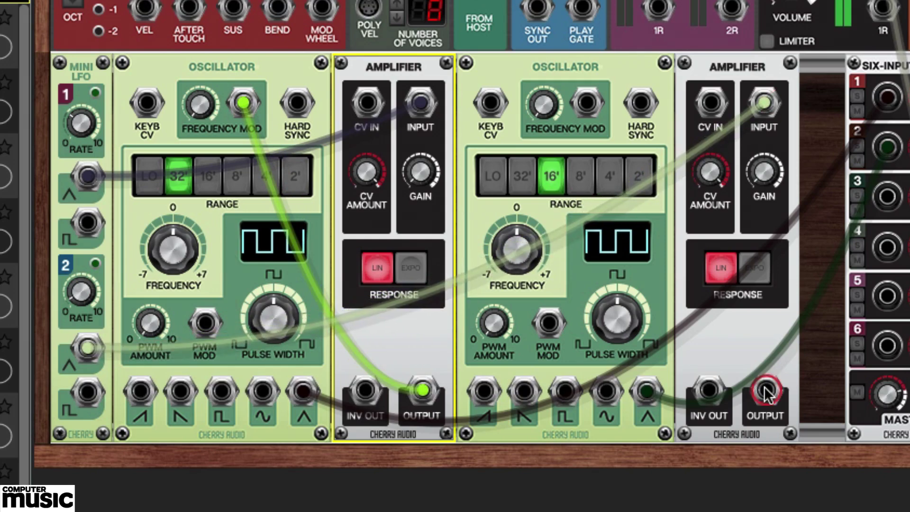
drag(766, 393, 586, 105)
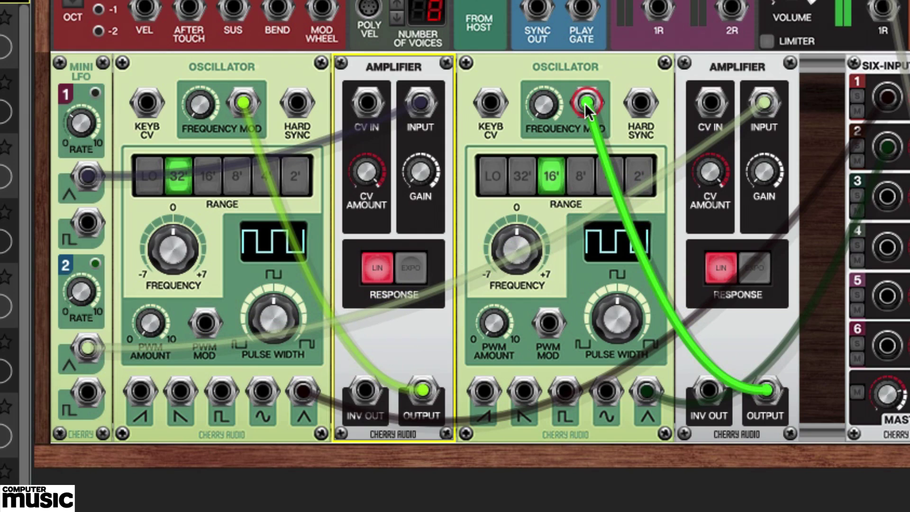
mouse_move(200, 104)
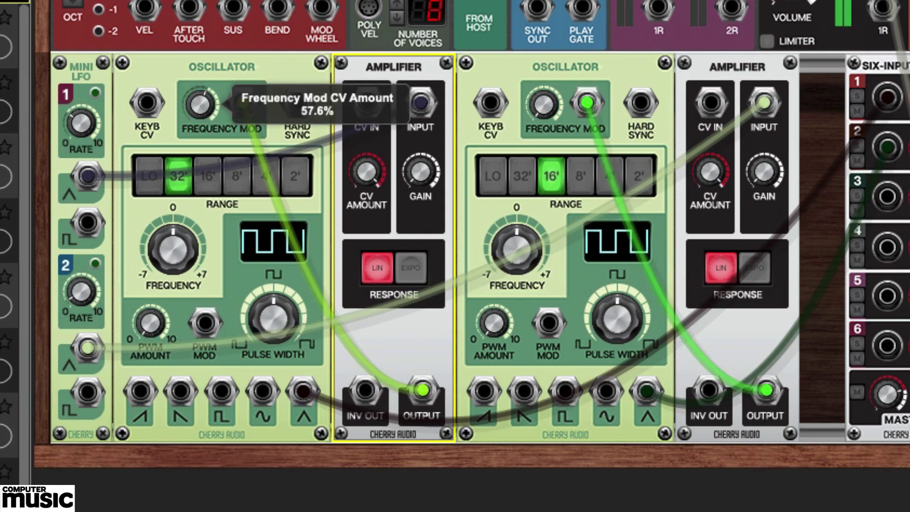
Set Frequency Mod CV Amount to about 95% on Oscillator 1 and 97% on Oscillator 2
drag(200, 104, 200, 78)
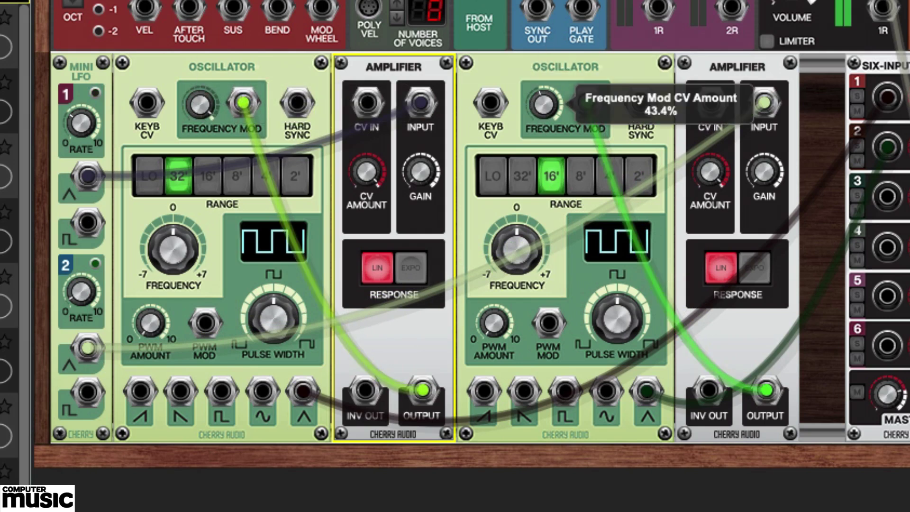
drag(544, 104, 543, 68)
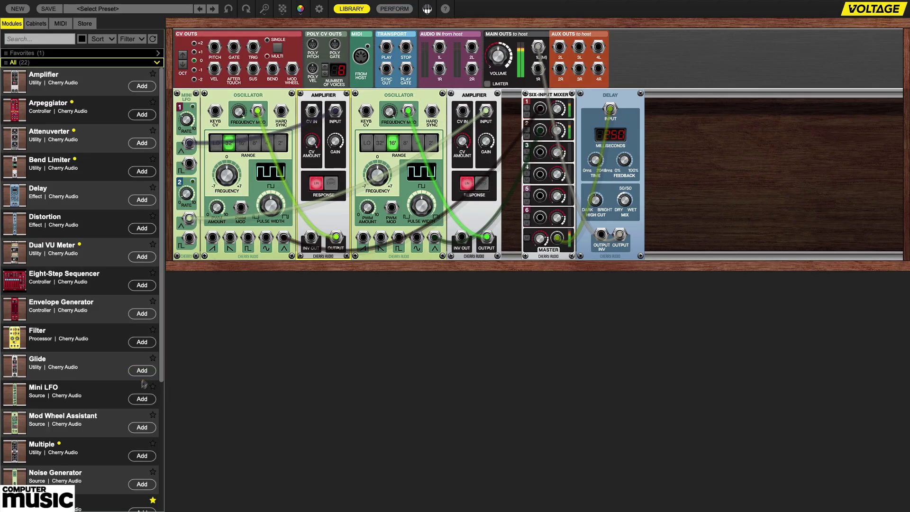
Add a Mini LFO whose triangle drives Amplifier 1's CV IN at ~56% depth, 3.5 Hz
click(142, 398)
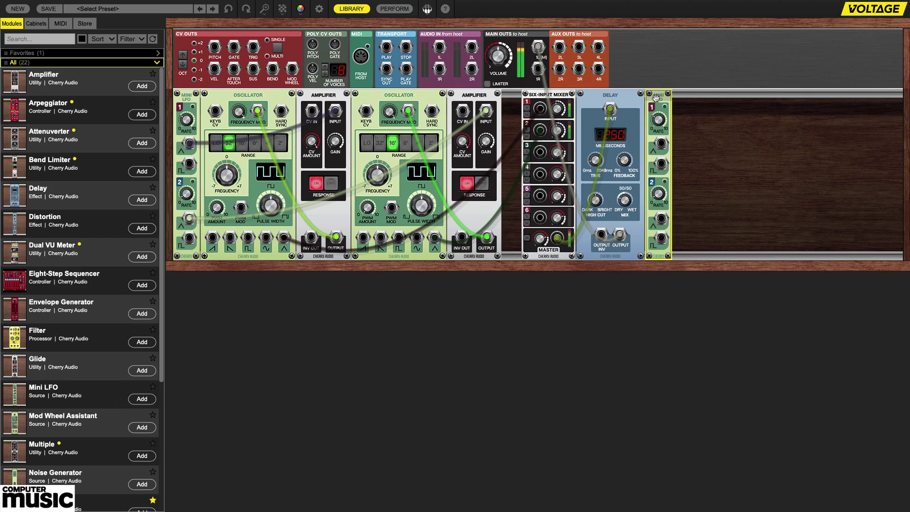
drag(650, 94, 179, 265)
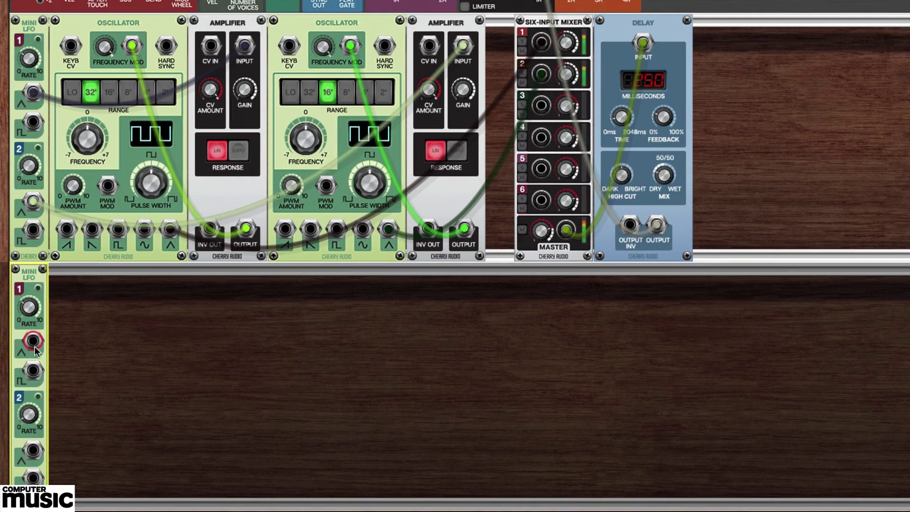
drag(32, 342, 212, 49)
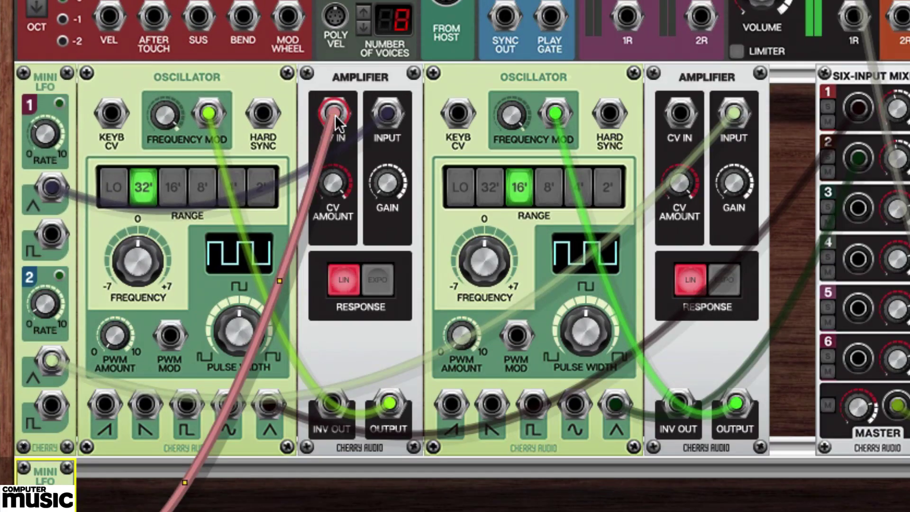
mouse_move(337, 188)
mouse_down()
mouse_move(324, 220)
mouse_move(323, 304)
mouse_up()
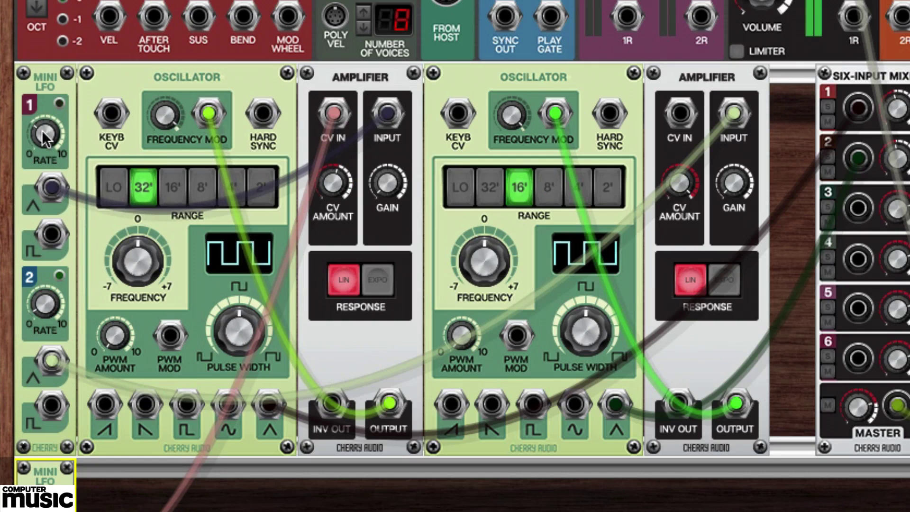
drag(44, 136, 30, 210)
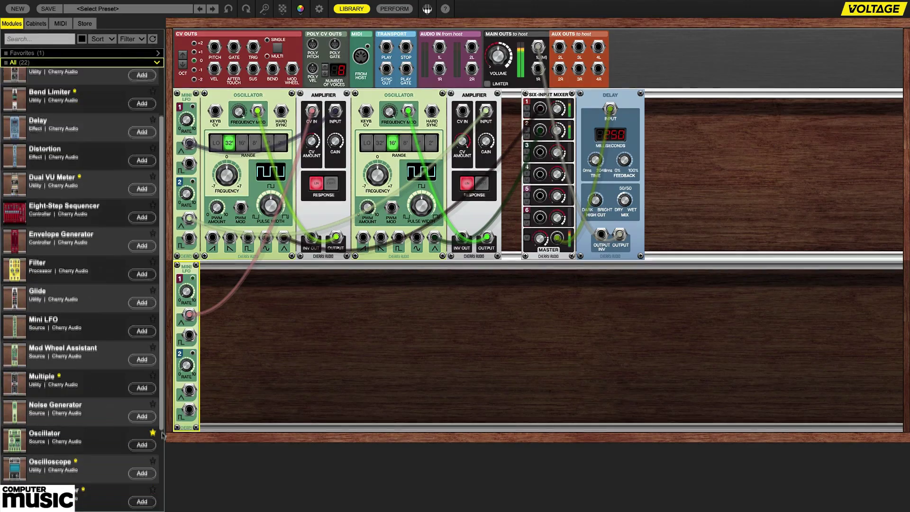
scroll(136, 398, down, 1)
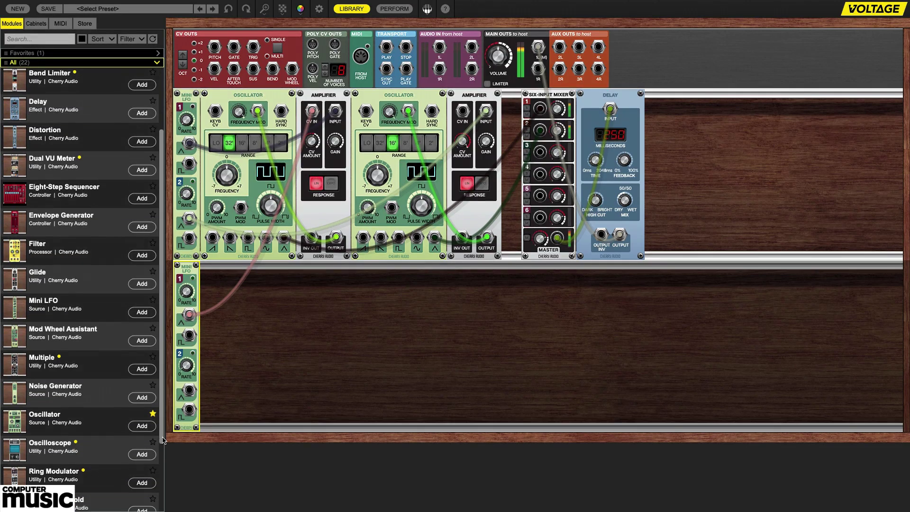
Add a LO-range Oscillator with frequency near -6, its sine patched to Amplifier 2's CV IN
click(142, 427)
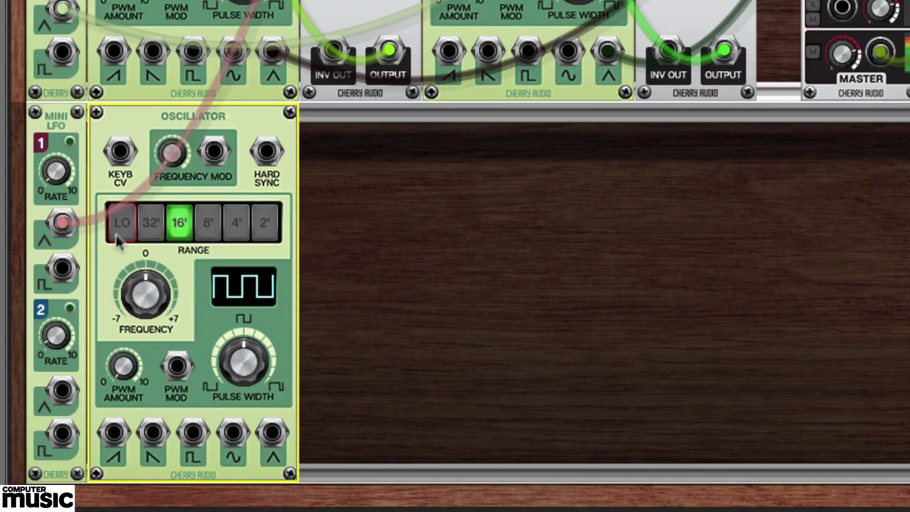
click(122, 228)
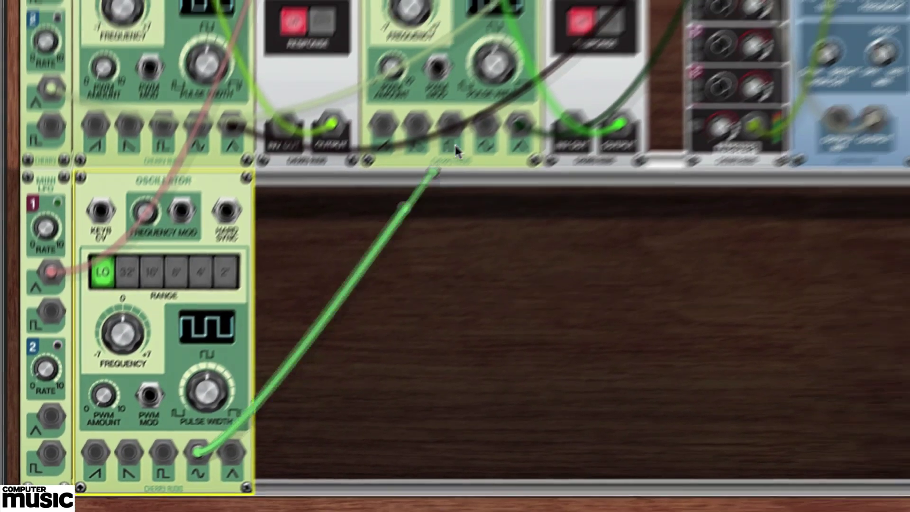
drag(234, 440, 435, 47)
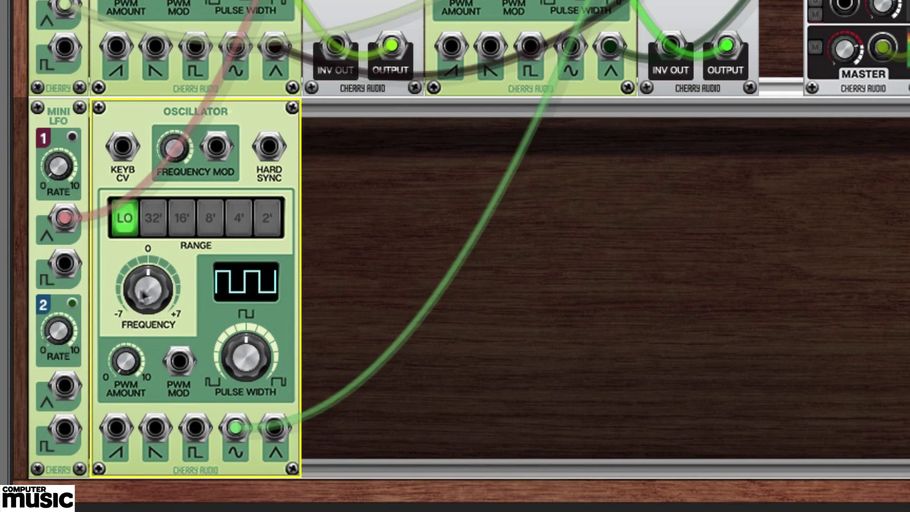
drag(142, 295, 93, 398)
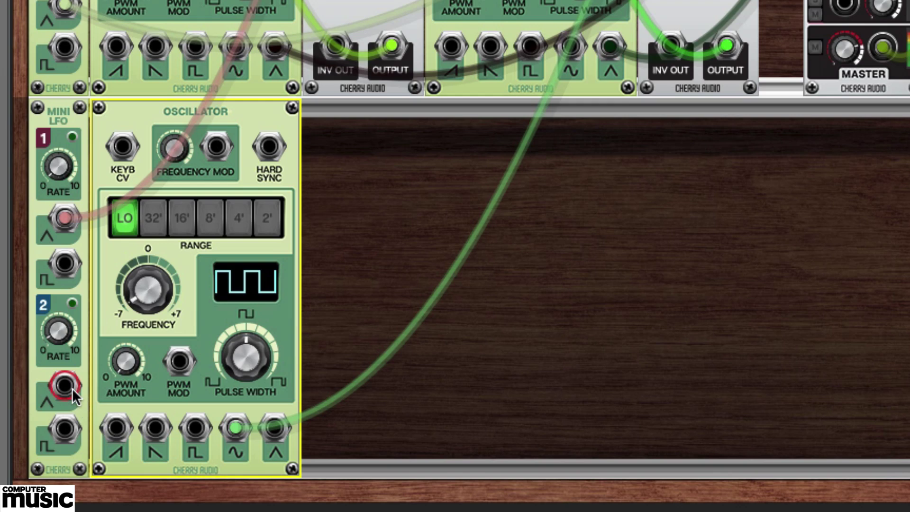
Cable Mini LFO triangle 2 into the low oscillator's Frequency Mod and set its depth to about 76%
mouse_move(71, 388)
mouse_down()
mouse_move(191, 246)
mouse_move(217, 149)
mouse_up()
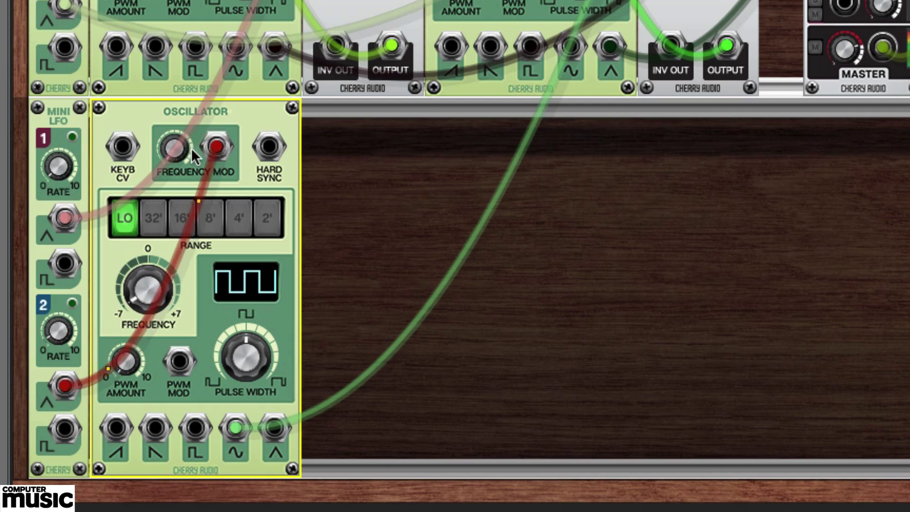
drag(180, 149, 176, 0)
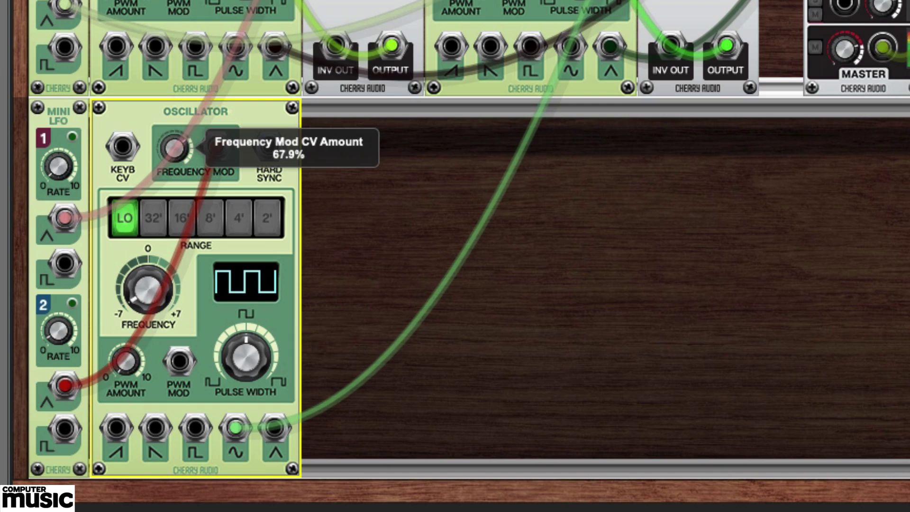
drag(174, 148, 174, 147)
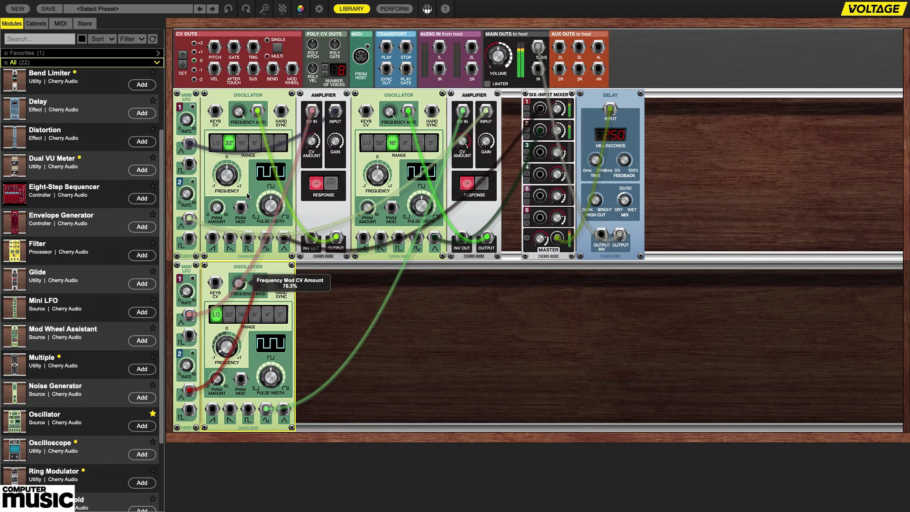
Add a 4' oscillator and a Spring Reverb, with the square wave into L(M), decay ~62%, mix 11/89
click(143, 426)
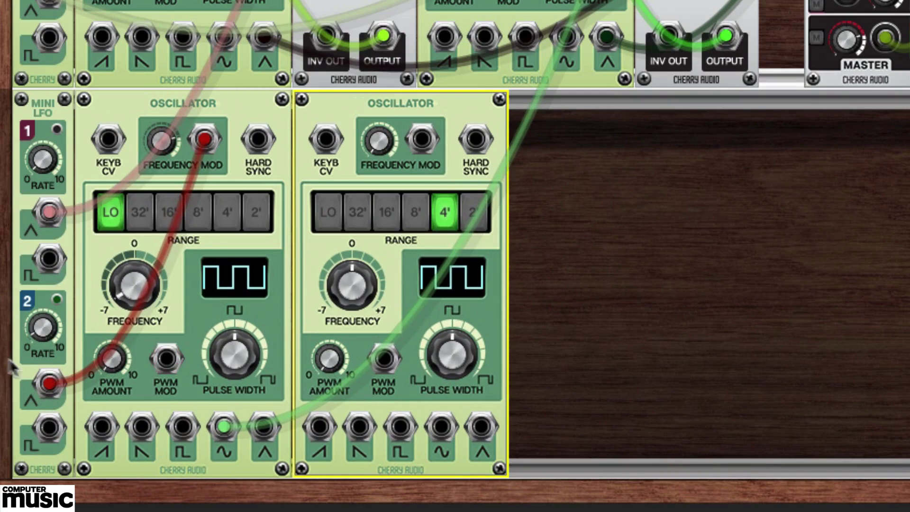
scroll(332, 285, down, 2)
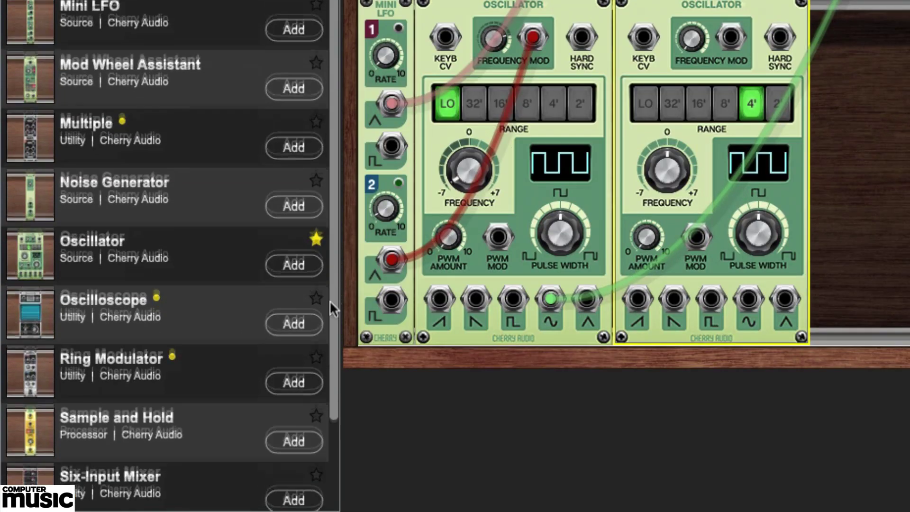
scroll(329, 299, down, 2)
scroll(329, 333, down, 2)
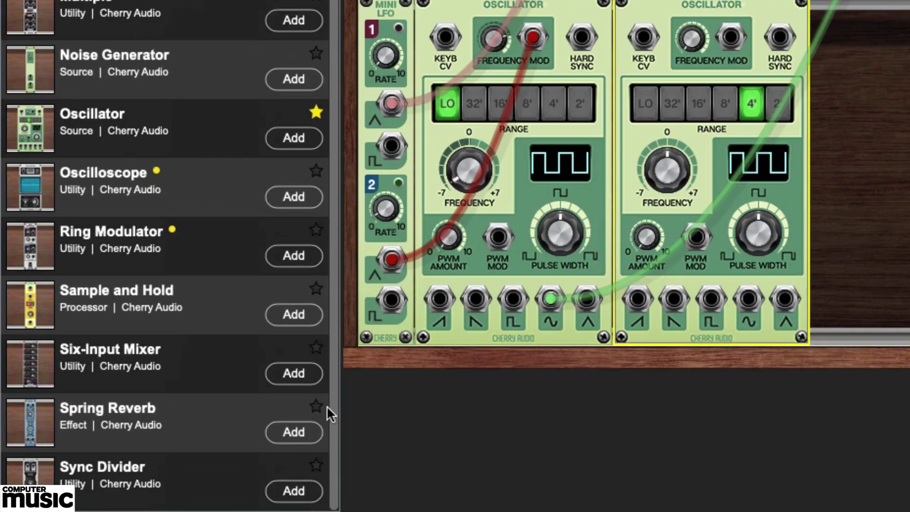
click(300, 430)
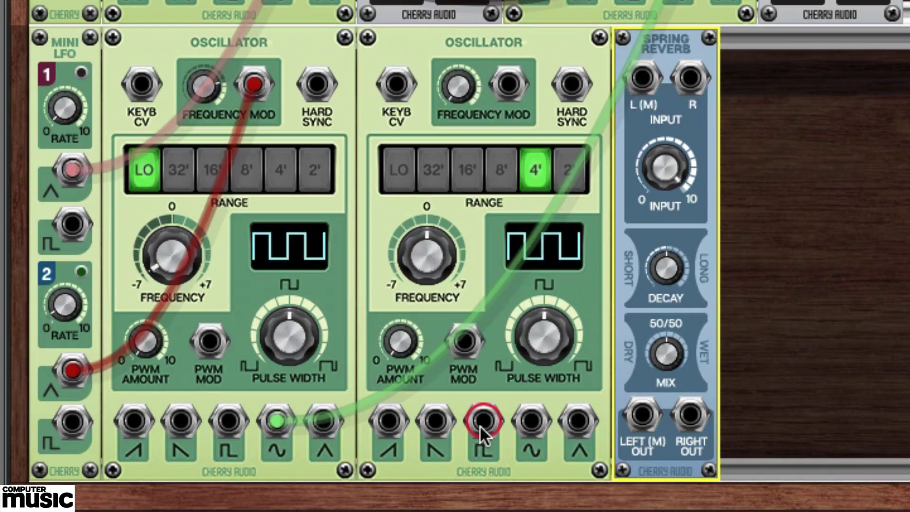
drag(479, 426, 564, 307)
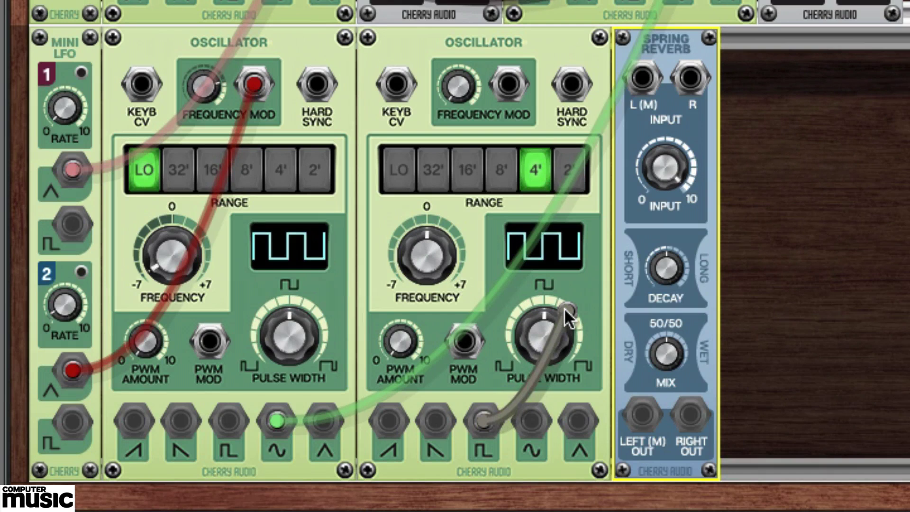
drag(564, 308, 644, 82)
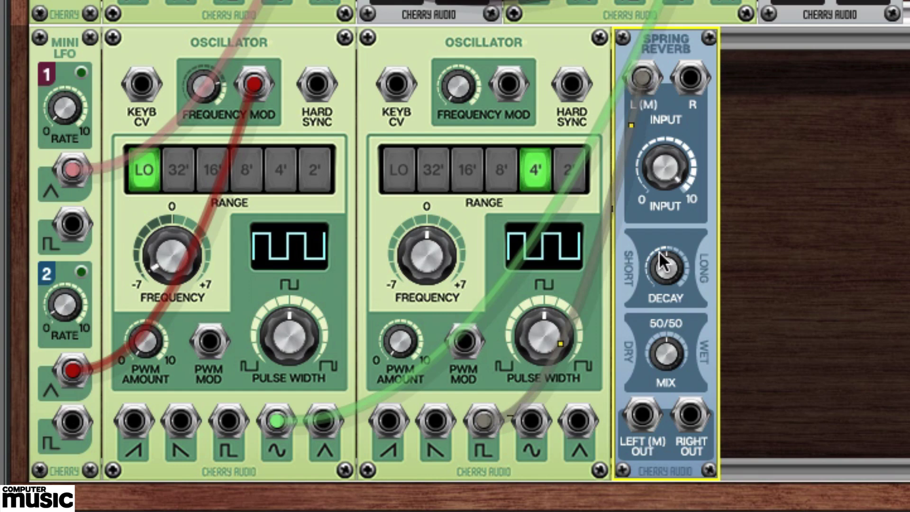
drag(659, 250, 671, 159)
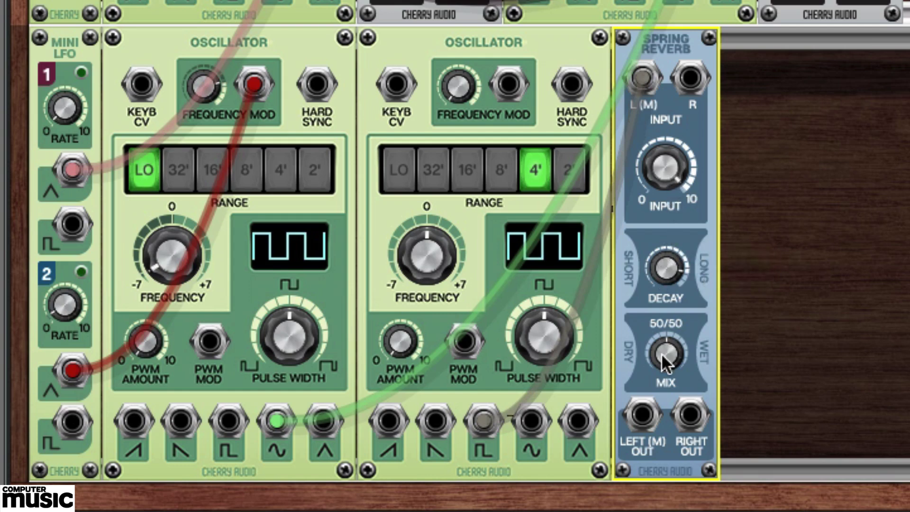
drag(665, 362, 660, 228)
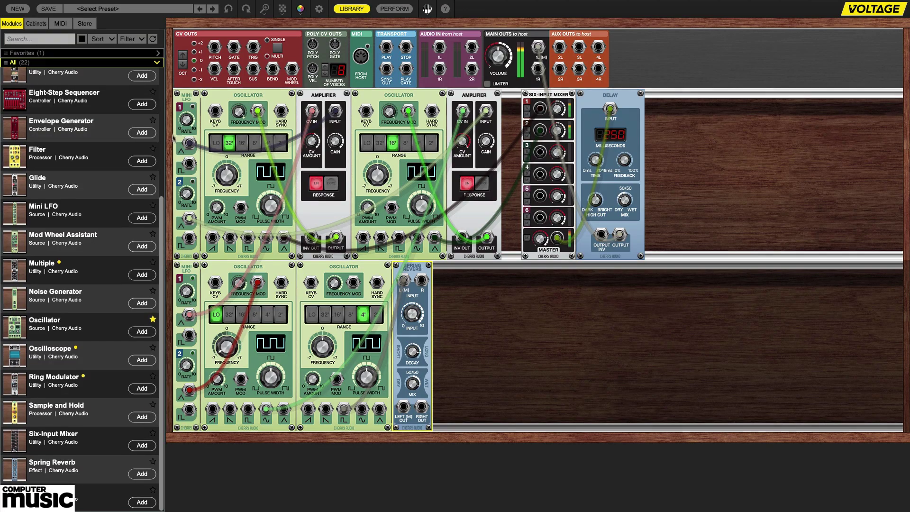
scroll(140, 87, up, 5)
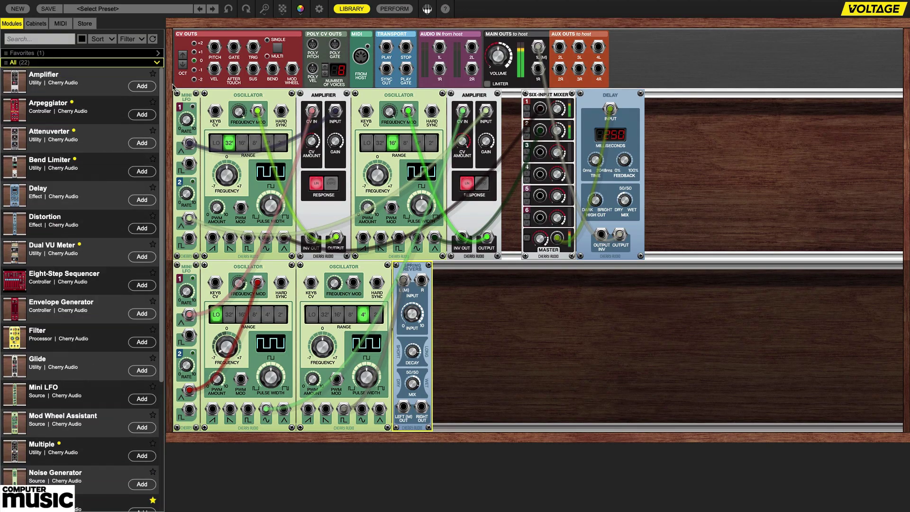
Add an Amplifier between the Spring Reverb's left output and Six-Input Mixer input 3
click(141, 88)
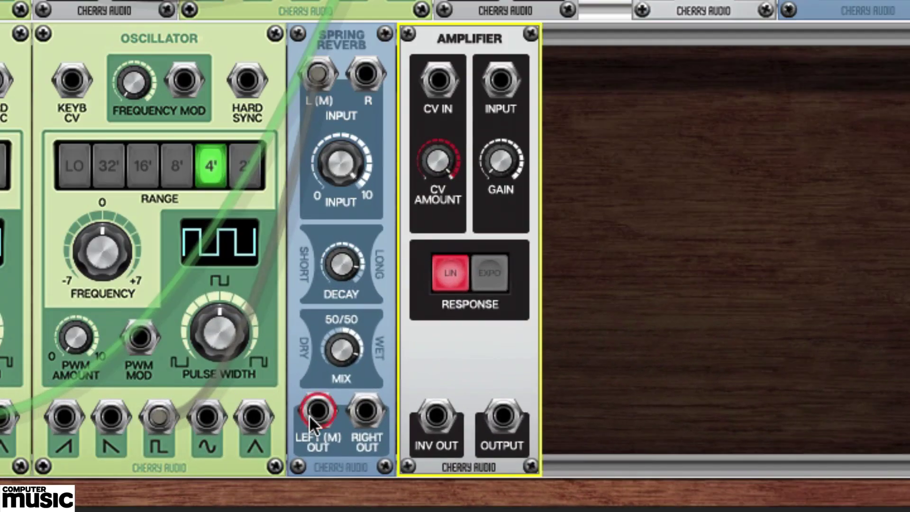
drag(318, 410, 501, 80)
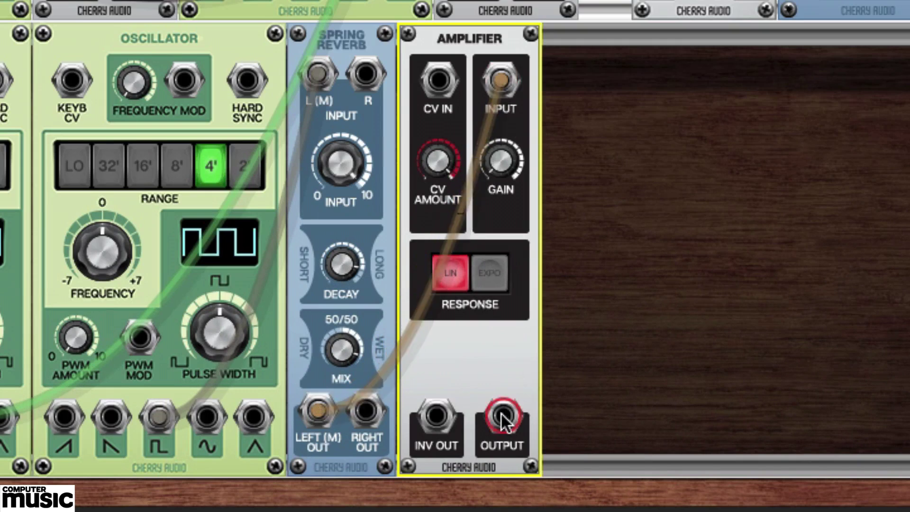
mouse_move(503, 416)
mouse_down()
mouse_move(549, 303)
mouse_move(546, 97)
mouse_up()
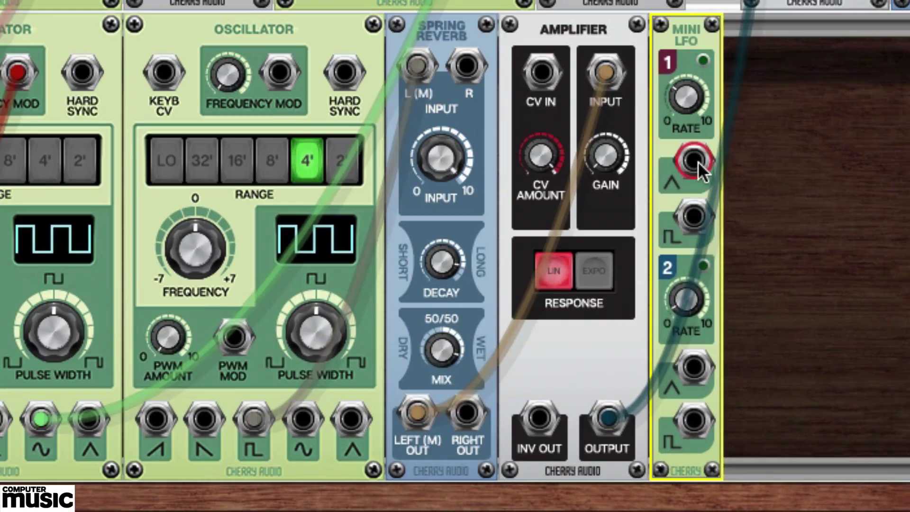
Set LFO triangle 1 to amplifier CV at ~51%, and triangle 2 at ~0.02 Hz to 4' pitch at ~72%
mouse_move(698, 161)
mouse_down()
mouse_move(573, 108)
mouse_move(543, 76)
mouse_up()
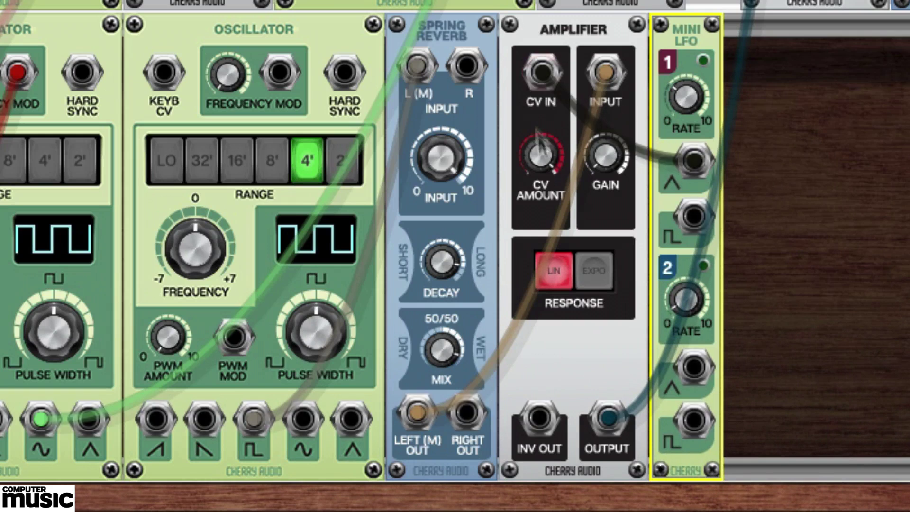
drag(537, 136, 513, 453)
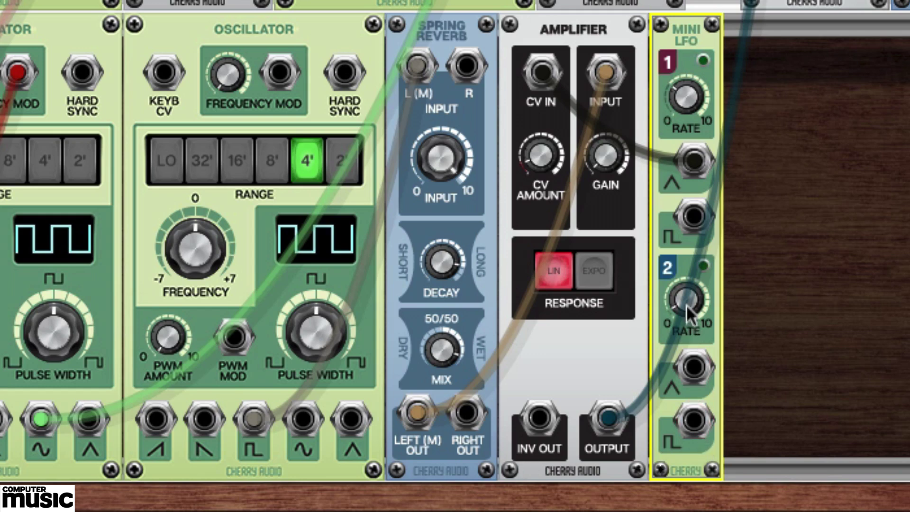
drag(686, 304, 686, 315)
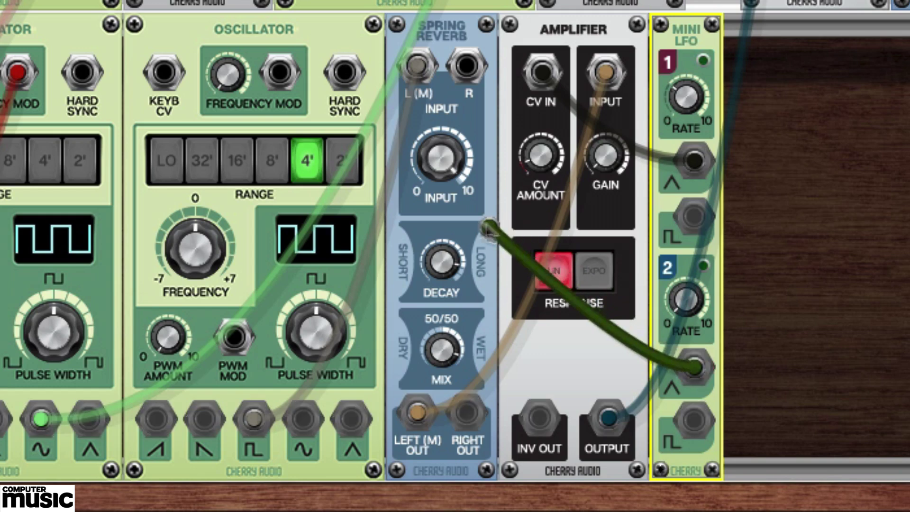
drag(694, 368, 279, 74)
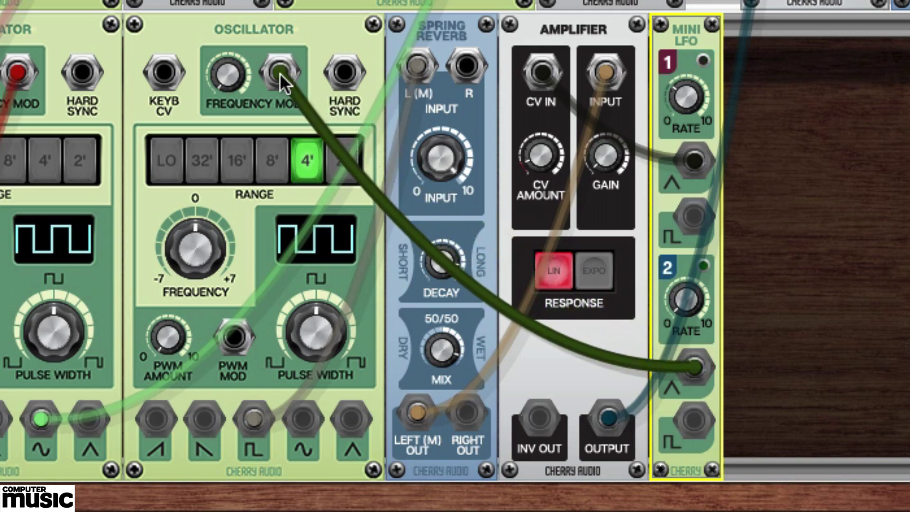
drag(226, 73, 224, 6)
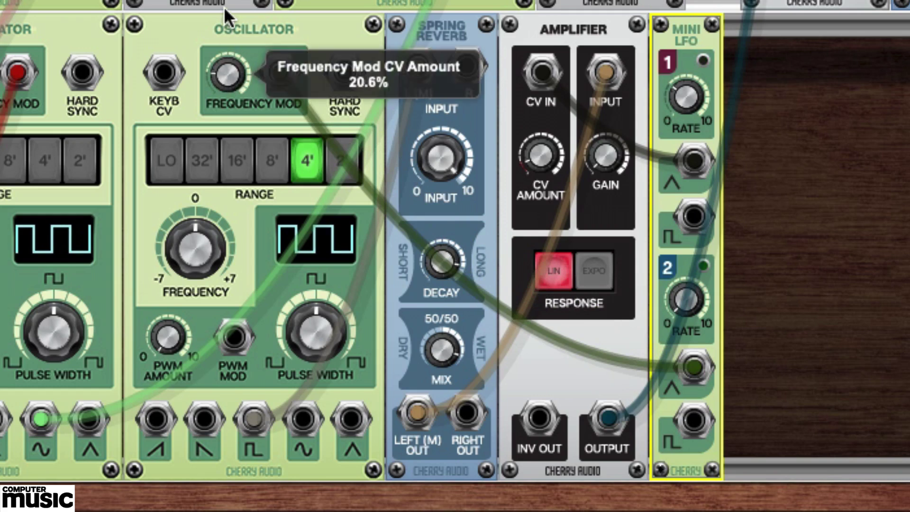
mouse_move(226, 72)
mouse_down()
mouse_move(226, 50)
mouse_move(226, 70)
mouse_move(226, 59)
mouse_up()
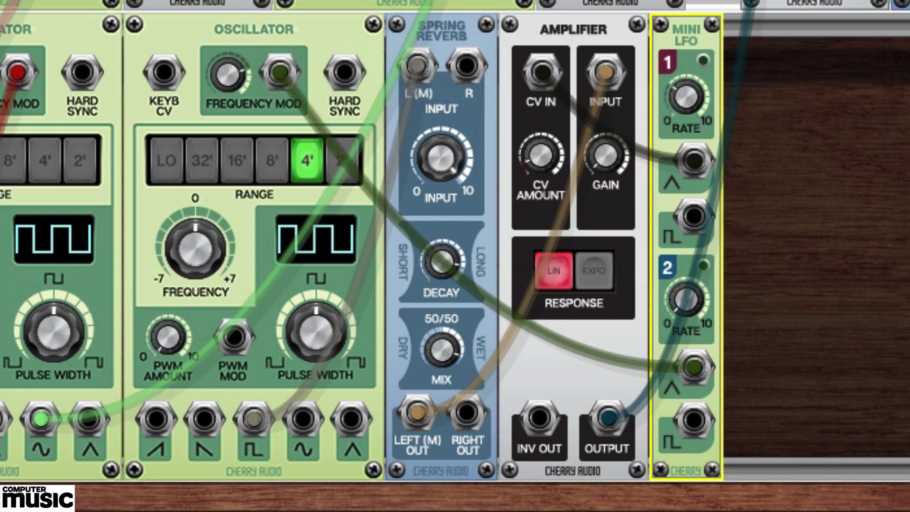